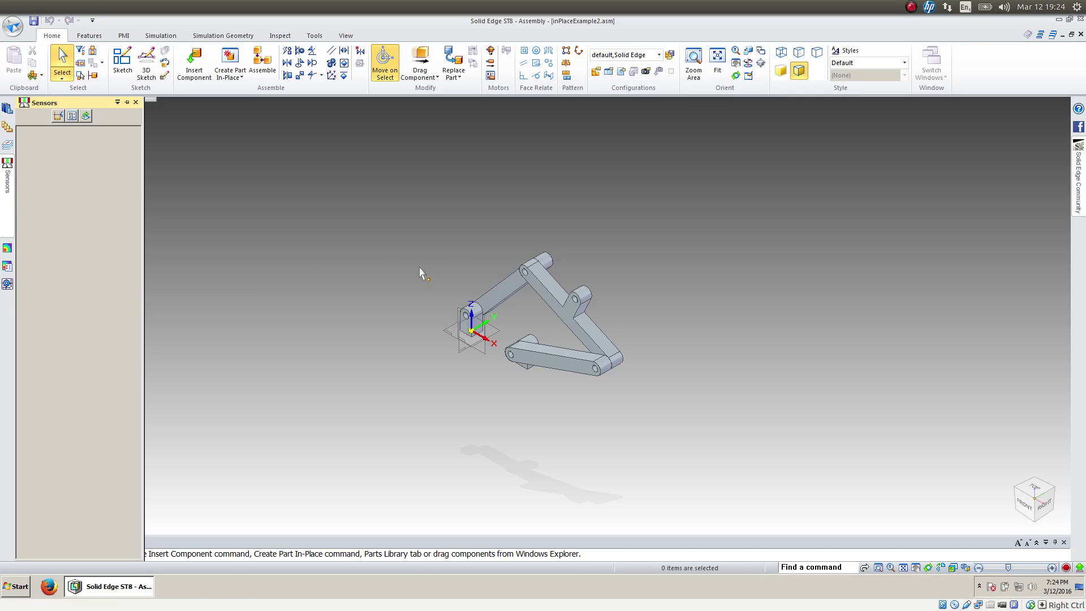
- Reposition the linkage with Drag Component by moving the crankNew.par:1 link so the mechanism stands upright
left_click(420, 62)
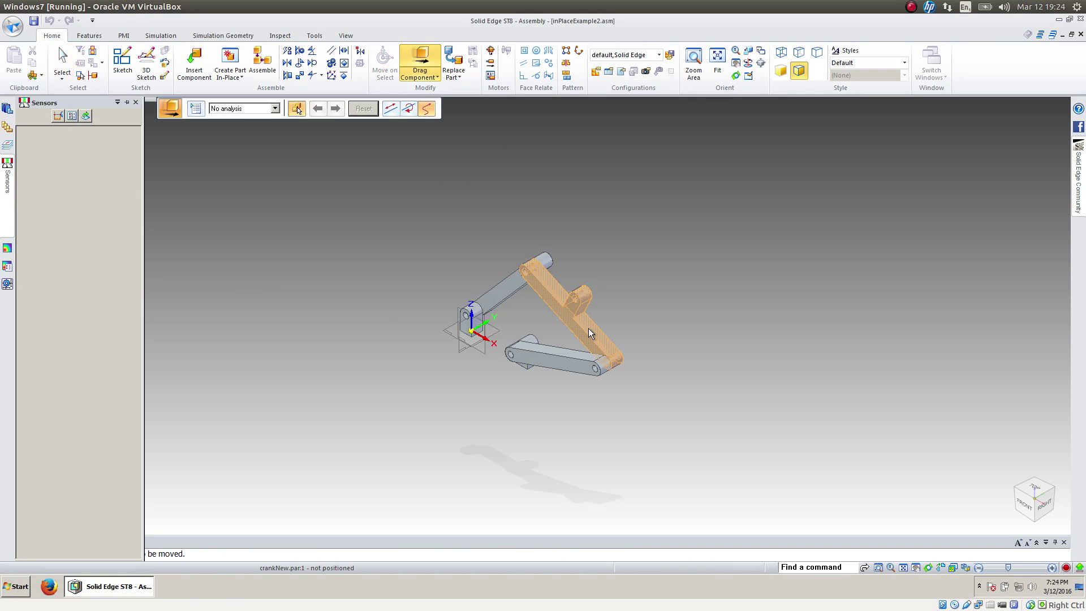
left_click_drag(555, 286, 524, 274)
left_click(64, 58)
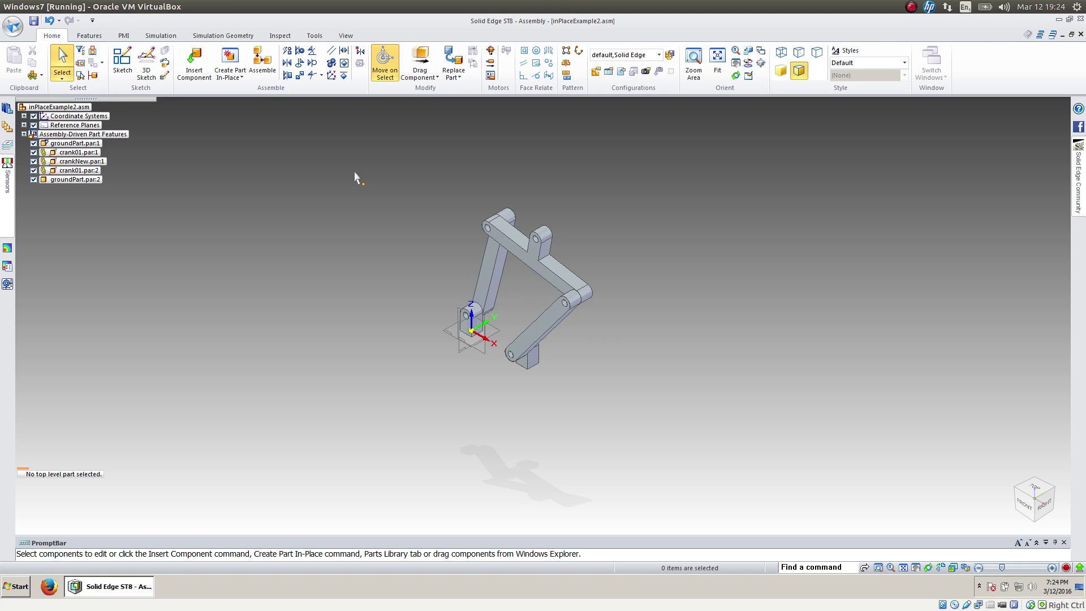
- Create Mechanism 1 in the Motion environment with all assembly parts added automatically to the grounded and moving parts
left_click(314, 36)
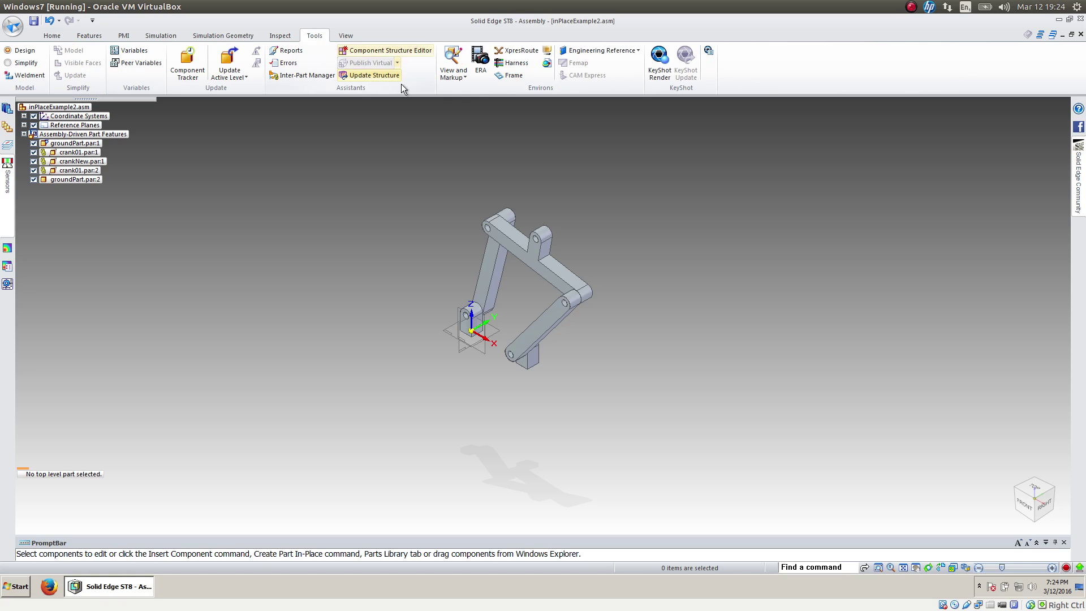
left_click(548, 52)
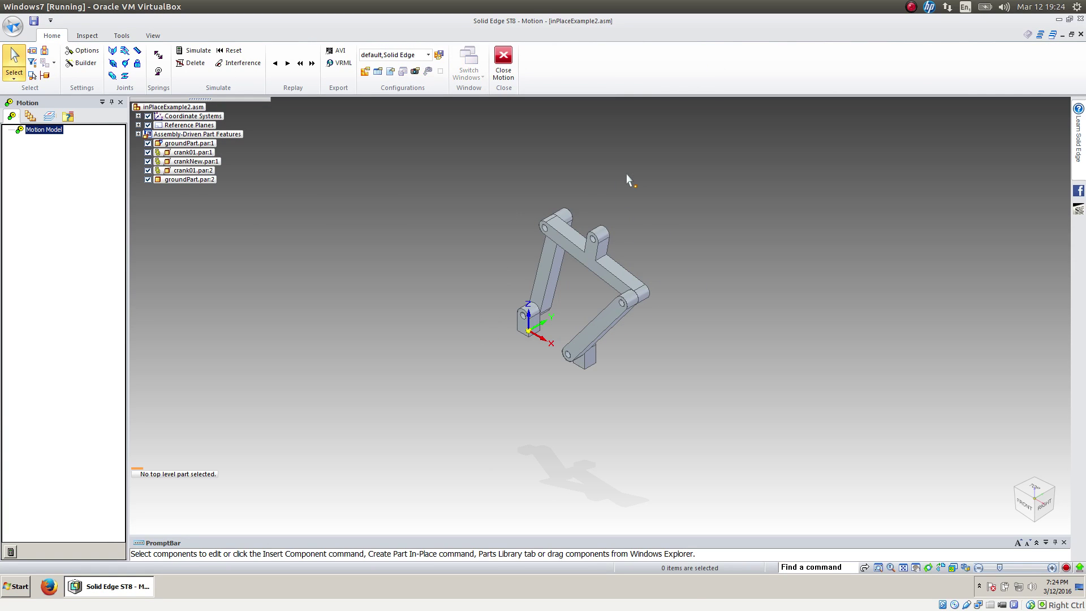
right_click(49, 133)
left_click(79, 134)
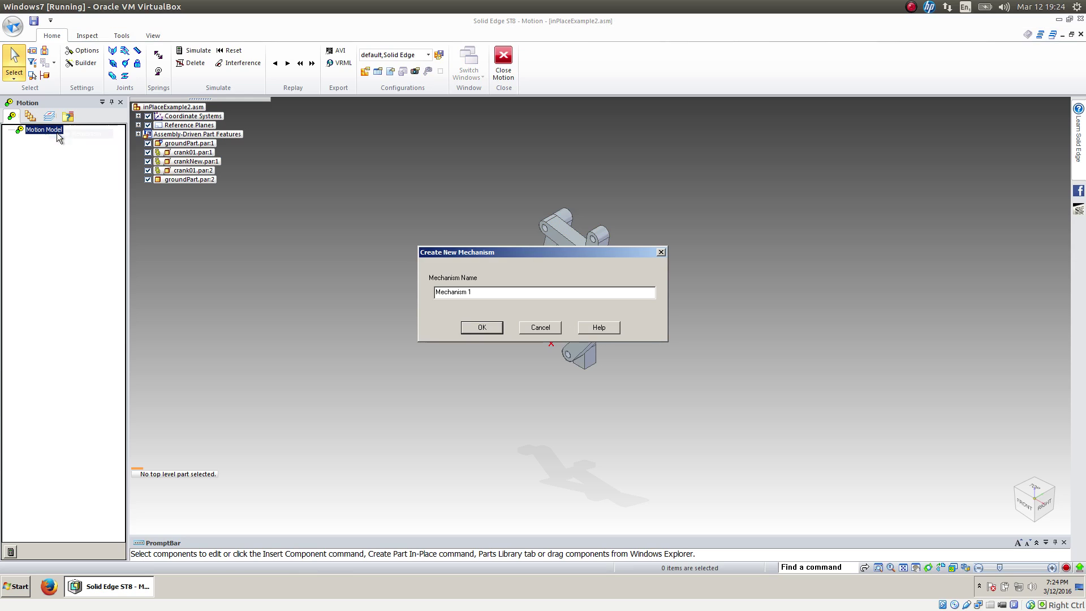
left_click(481, 328)
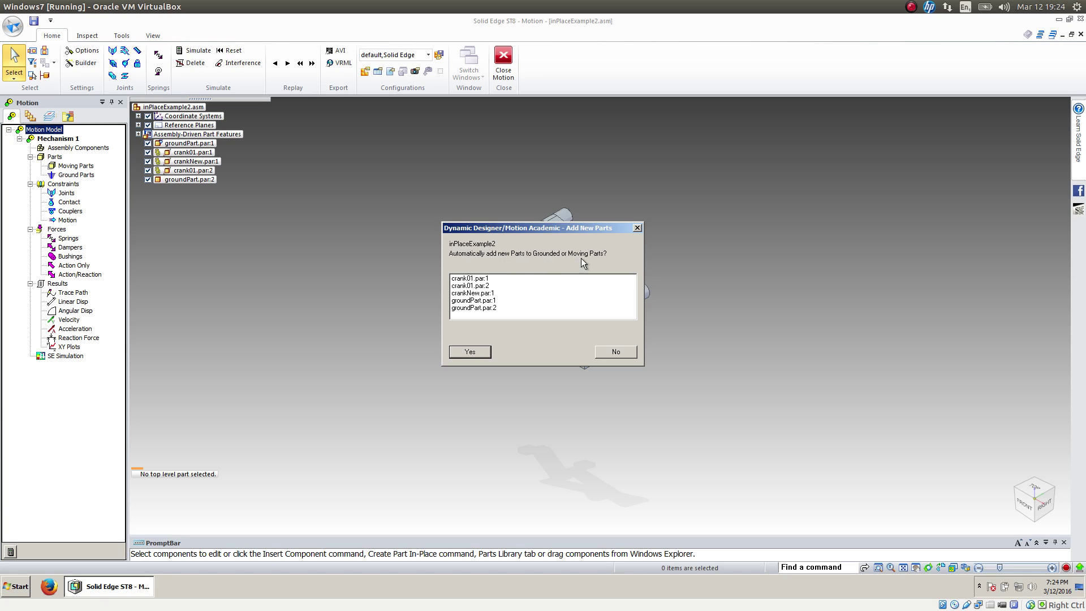
left_click(474, 353)
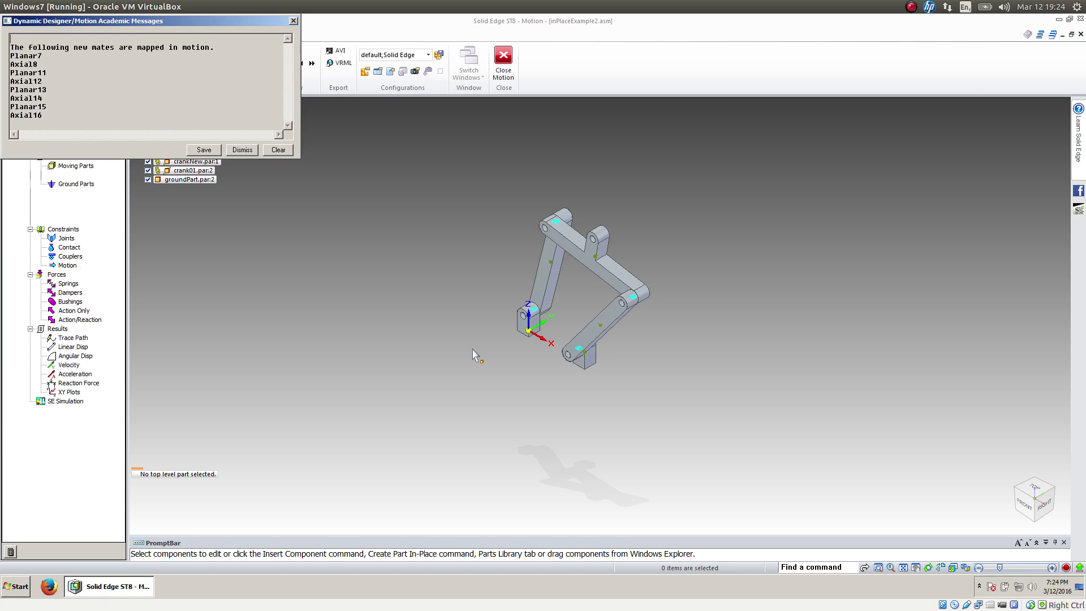
left_click(251, 149)
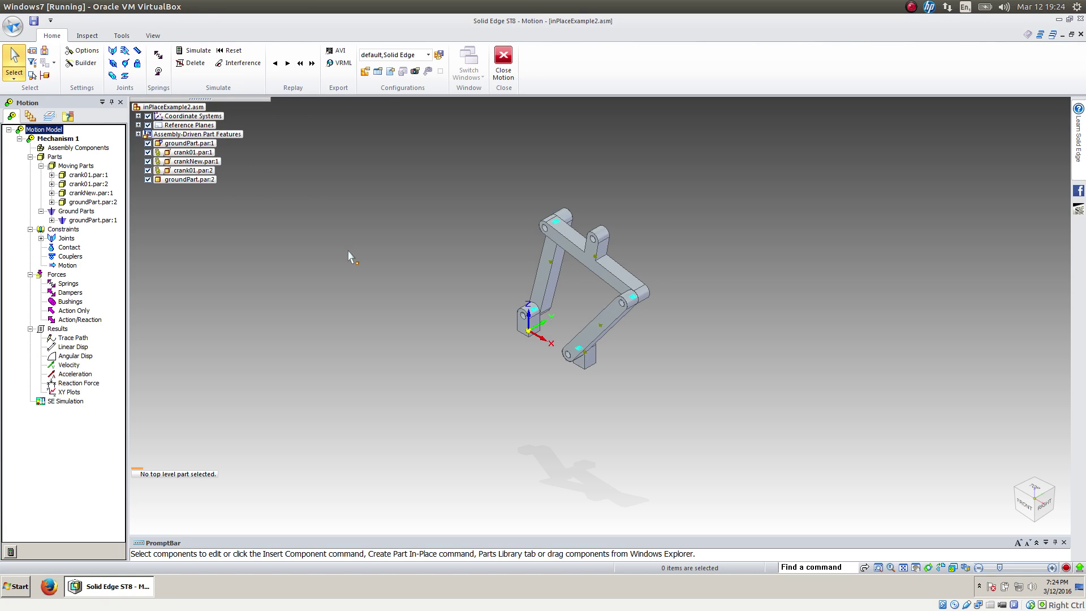
- Examine which part is grounded and which pivots of the linkage the revolute joints belong to
left_click(83, 220)
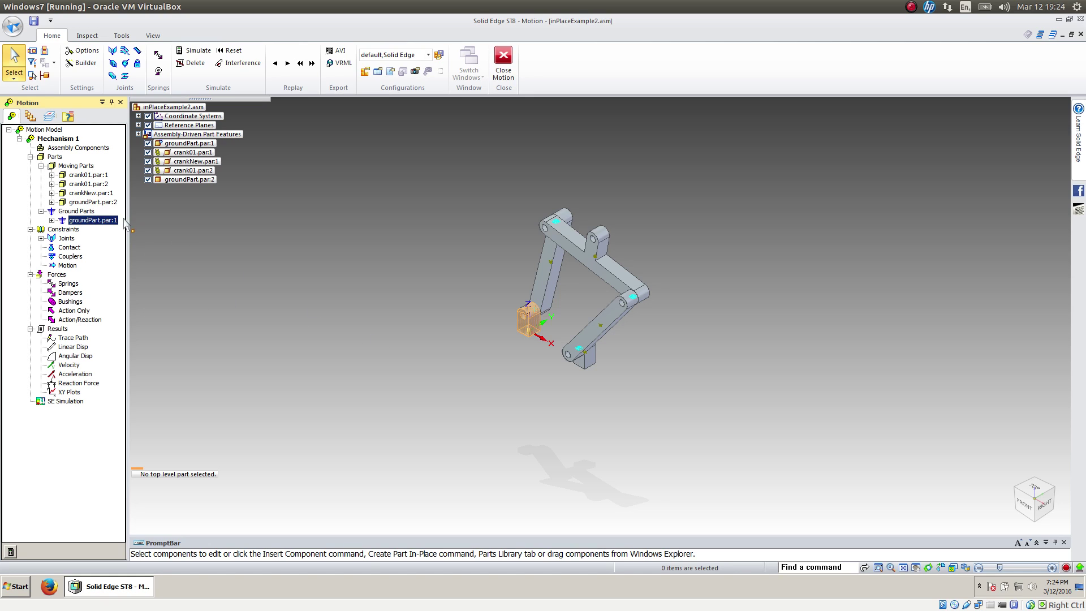
left_click(41, 238)
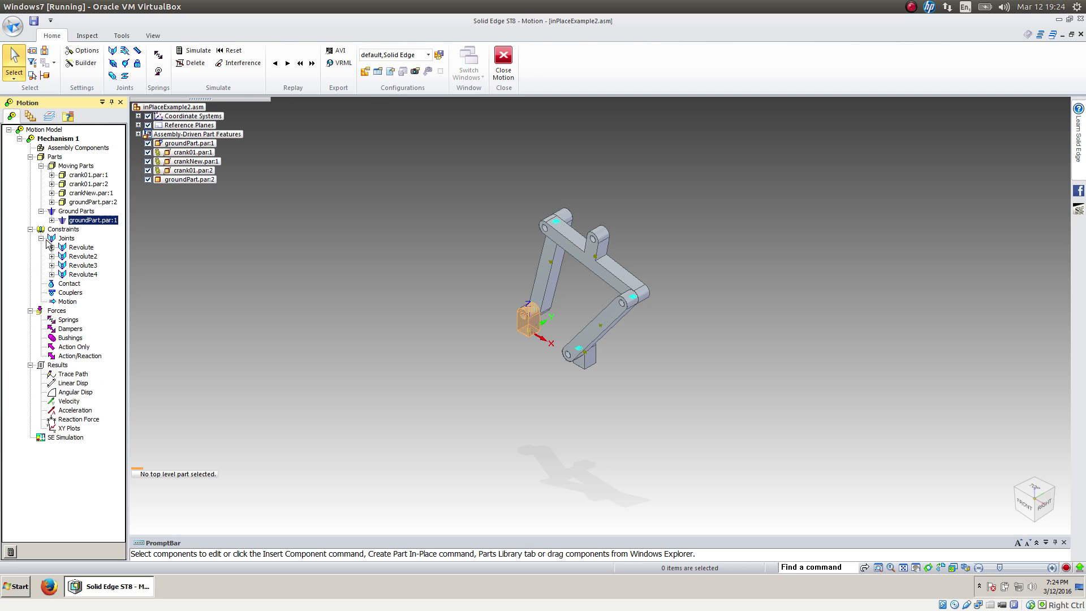
left_click(79, 247)
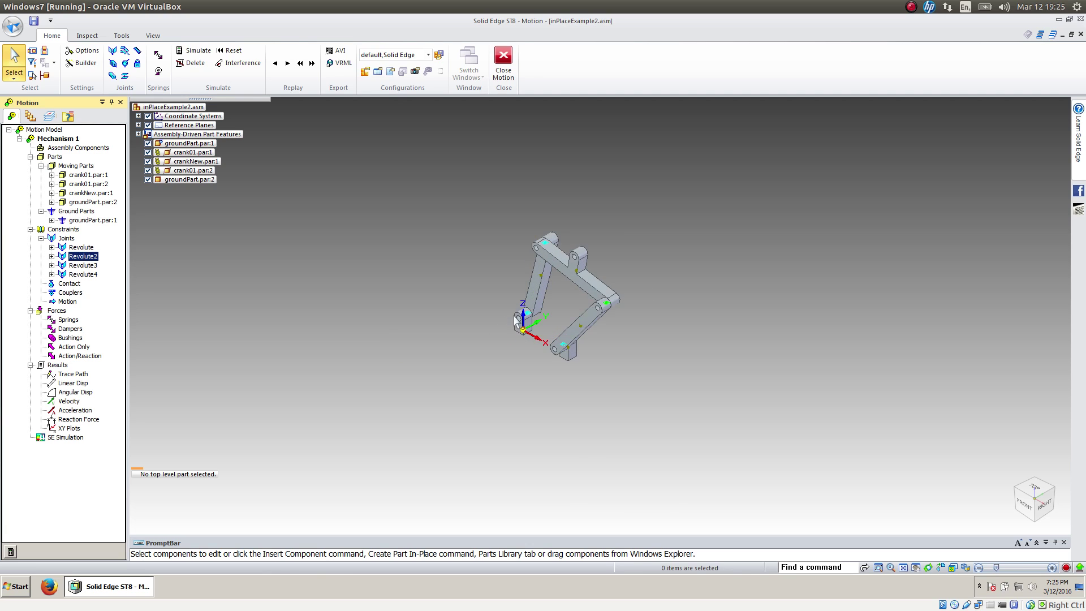
scroll(515, 321, "up", 4)
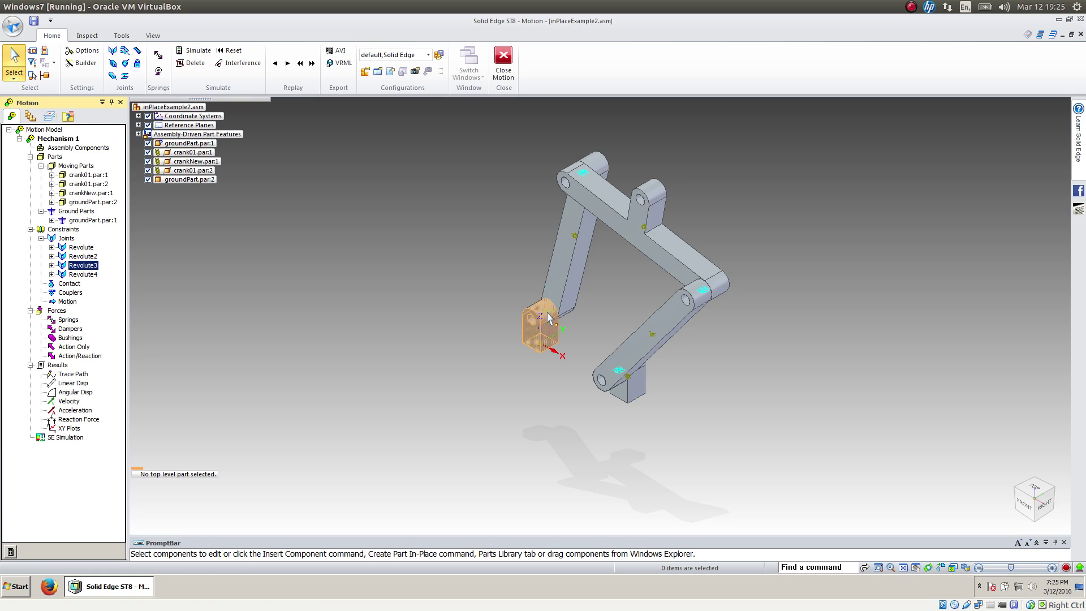
- Drive the Revolute3 joint about Rotate Z with the Velocity motion type, at a constant 360 deg/sec
right_click(82, 268)
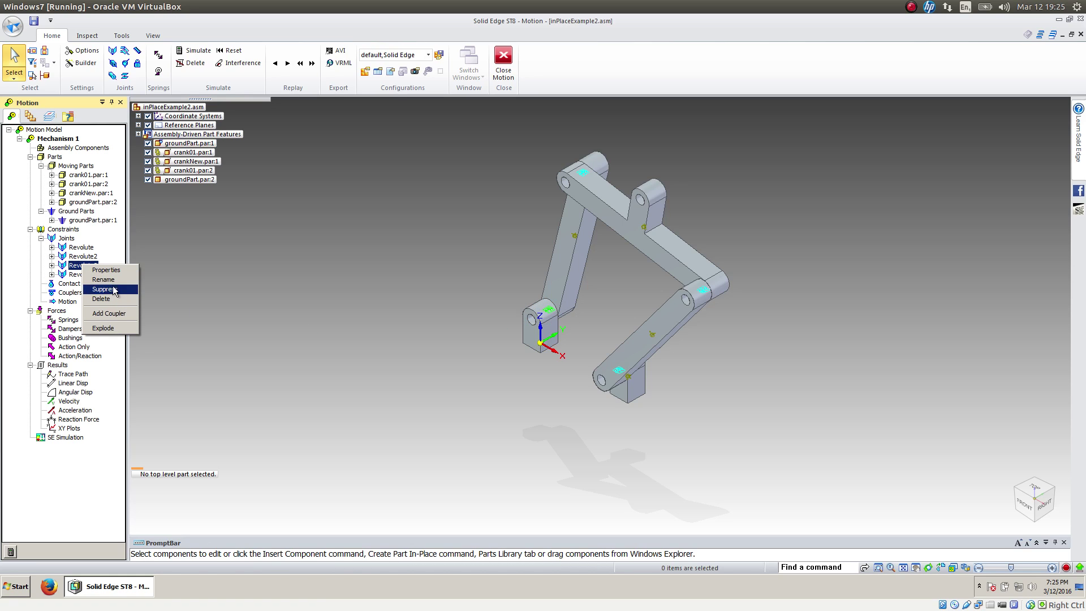
left_click(106, 270)
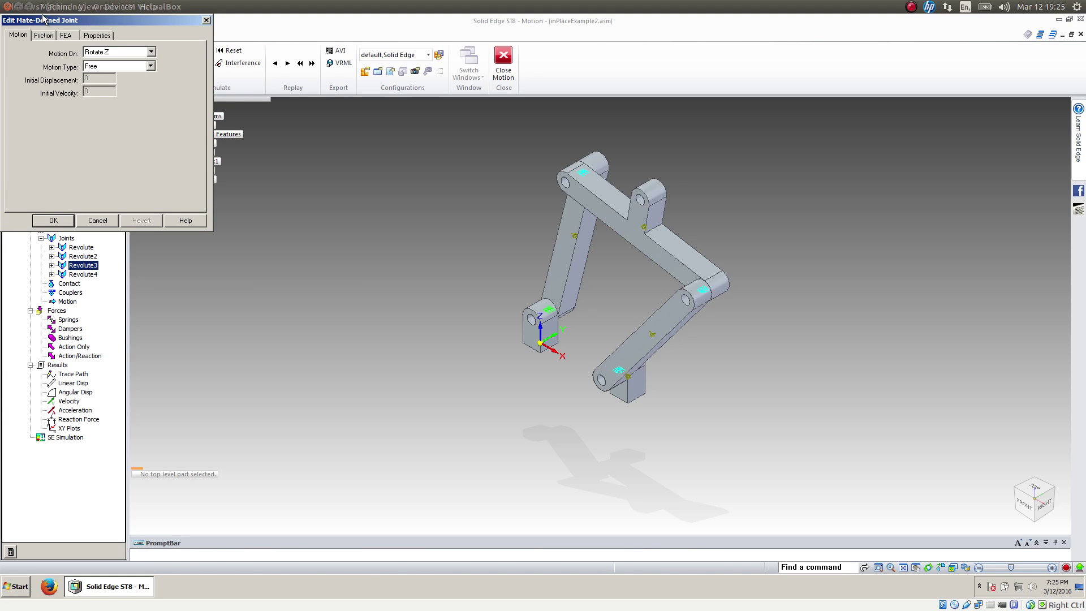
left_click_drag(49, 22, 254, 163)
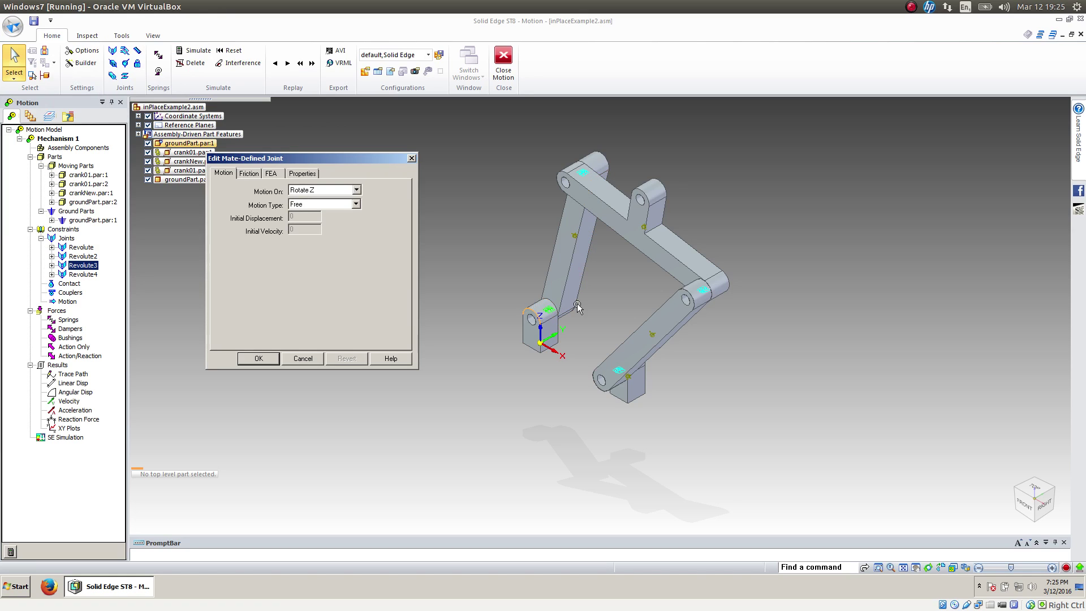
left_click(354, 204)
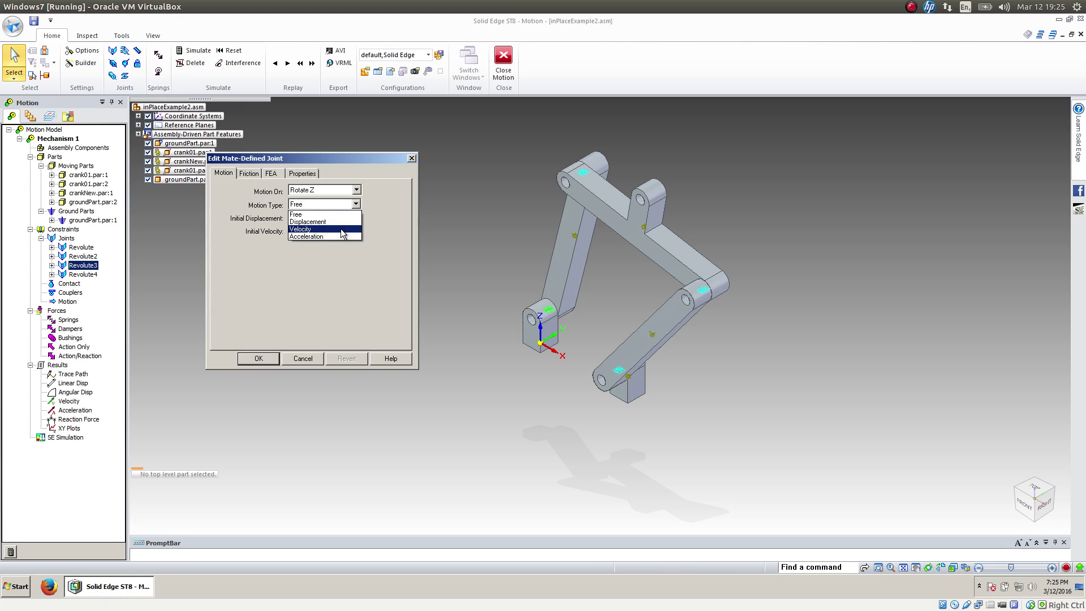
left_click(339, 229)
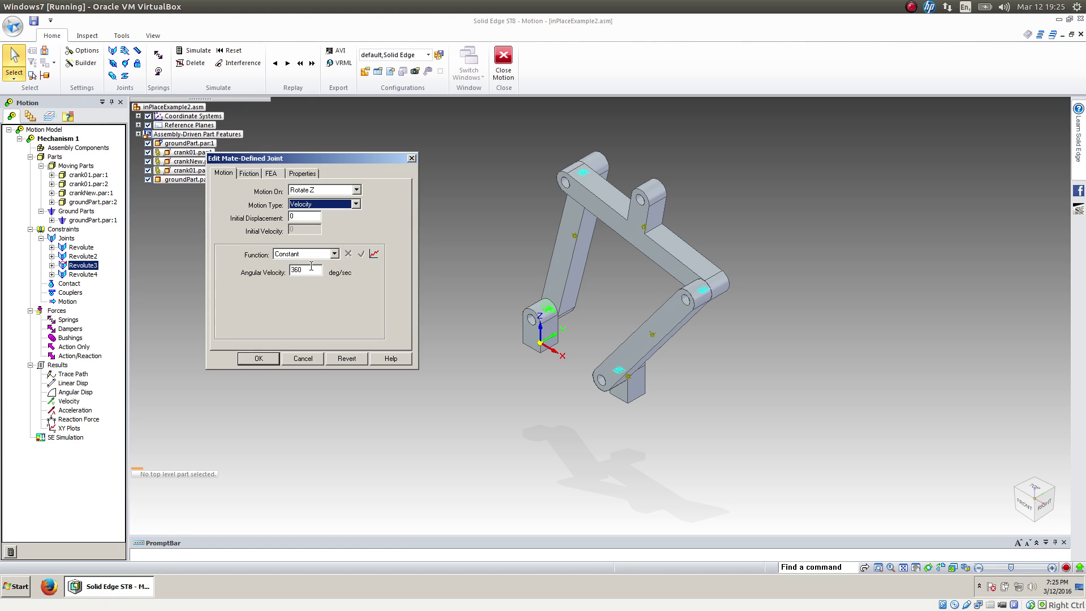
left_click(260, 359)
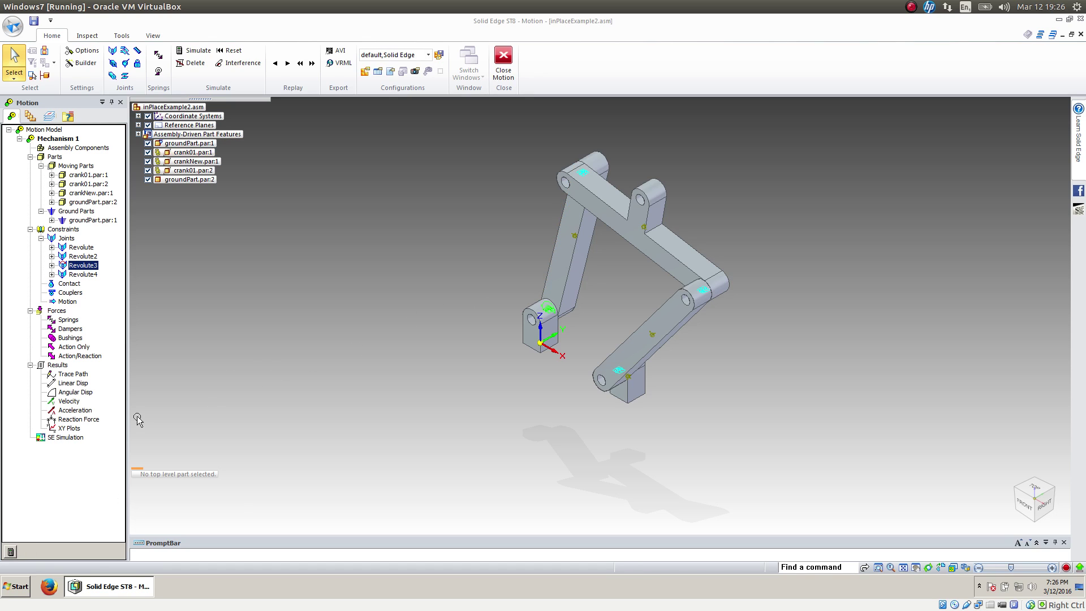
- Run the motion simulation of Mechanism 1 and discard its results
left_click(11, 551)
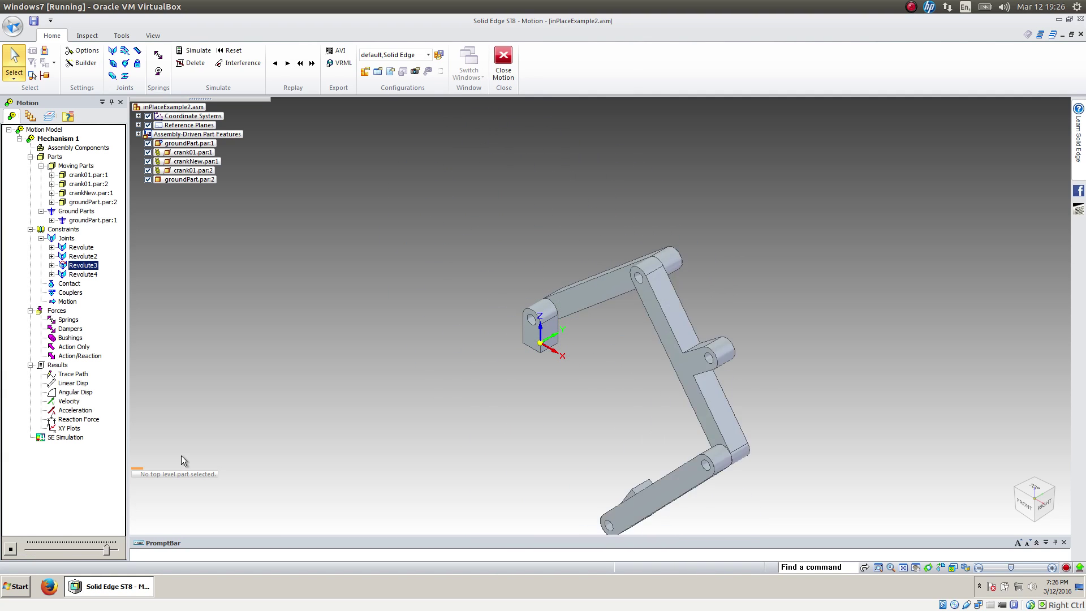
left_click(11, 549)
left_click(563, 332)
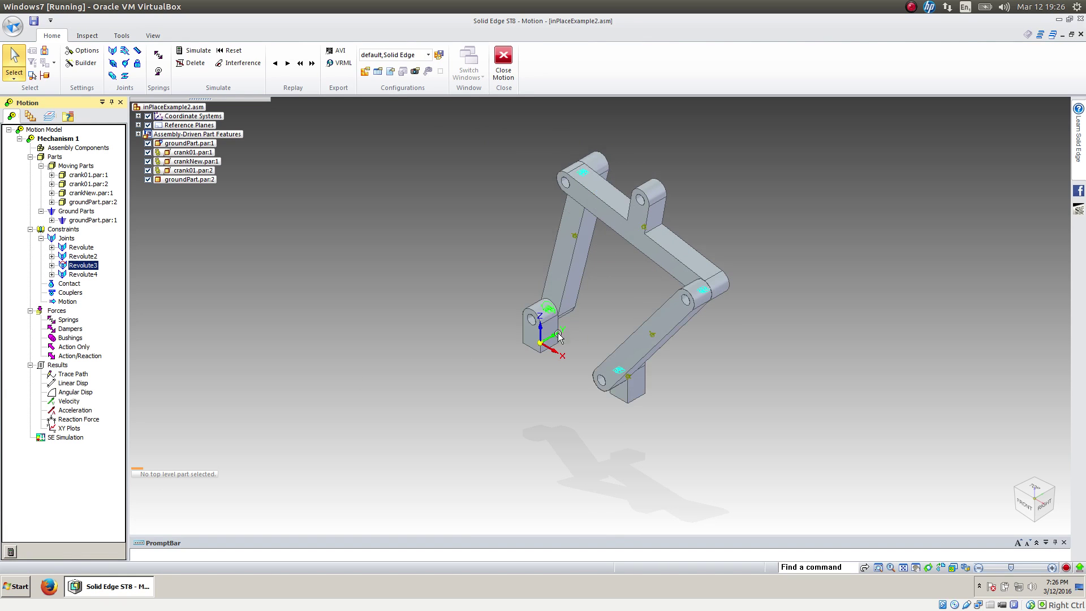
- Change groundPart.par:2 from a moving part to a ground part
left_click(84, 221)
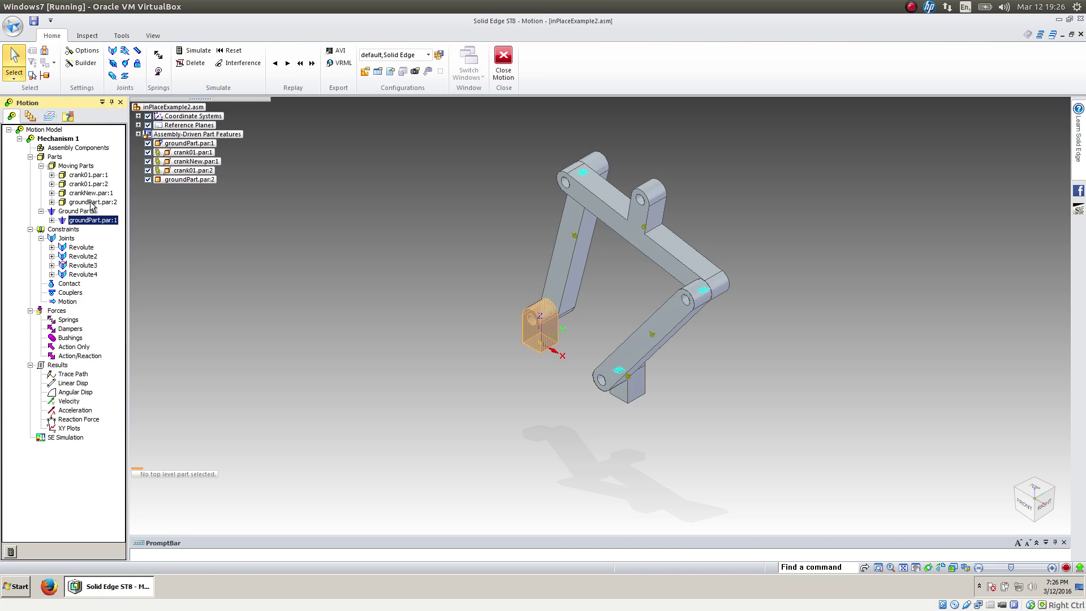
left_click(90, 204)
right_click(90, 204)
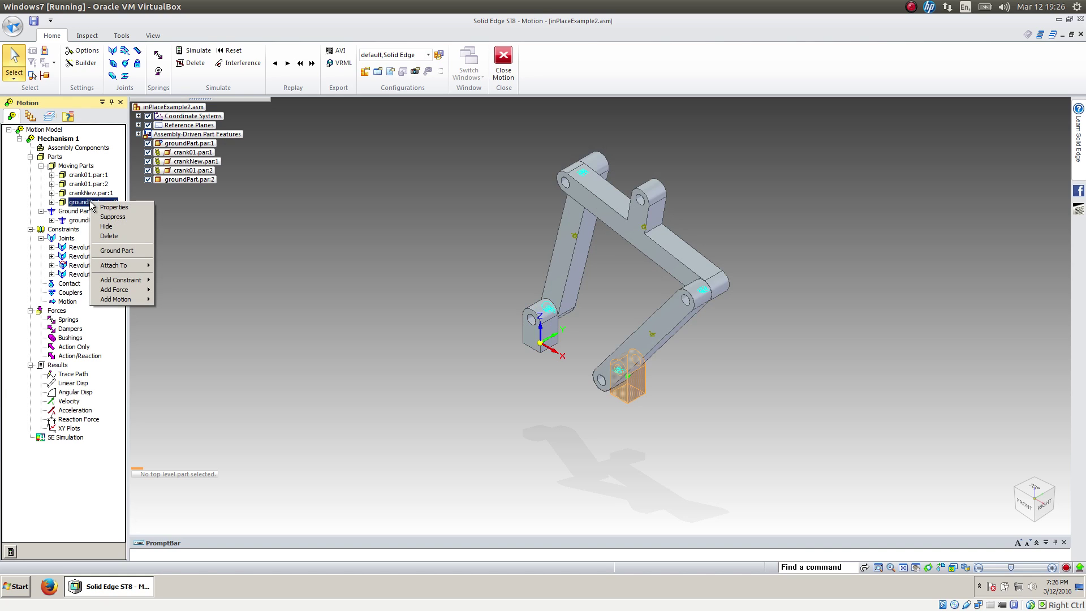
left_click(116, 251)
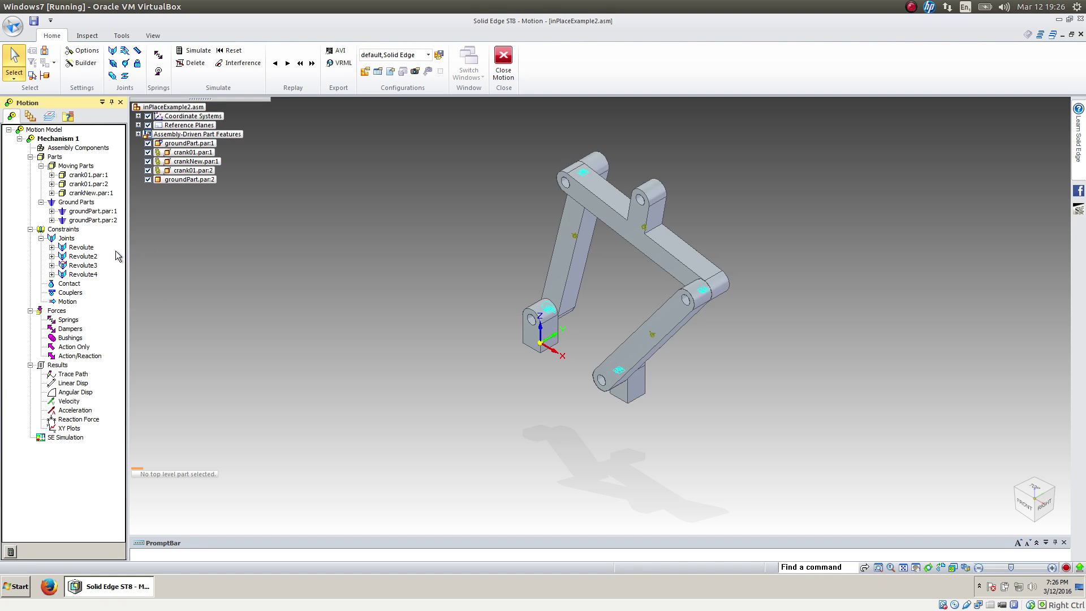
- Simulate the mechanism's motion with both ground parts fixed and replay the resulting animation
left_click(10, 552)
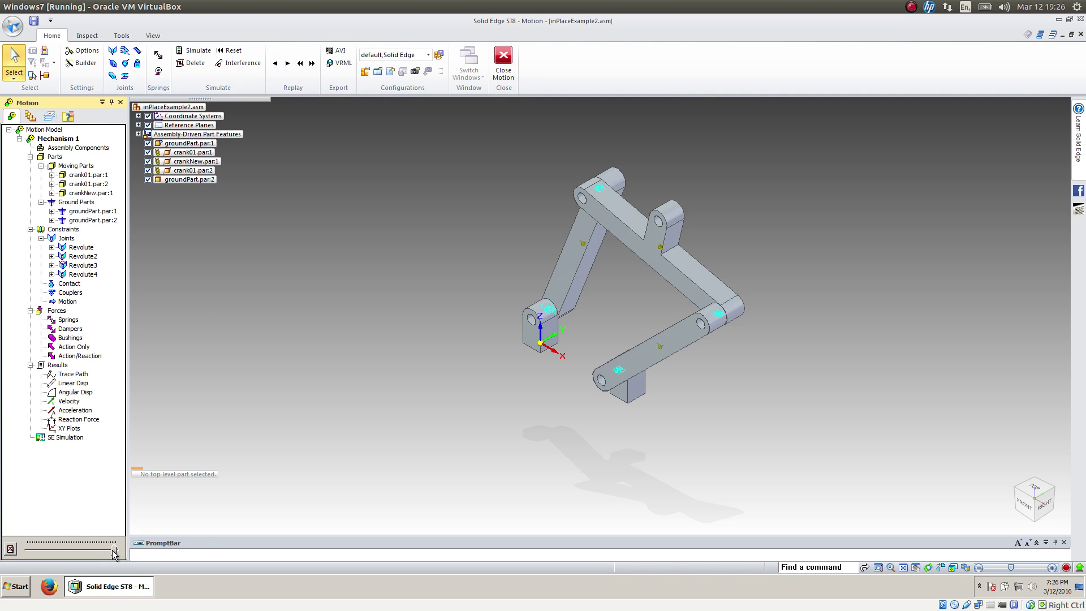
left_click_drag(115, 550, 83, 548)
left_click(287, 63)
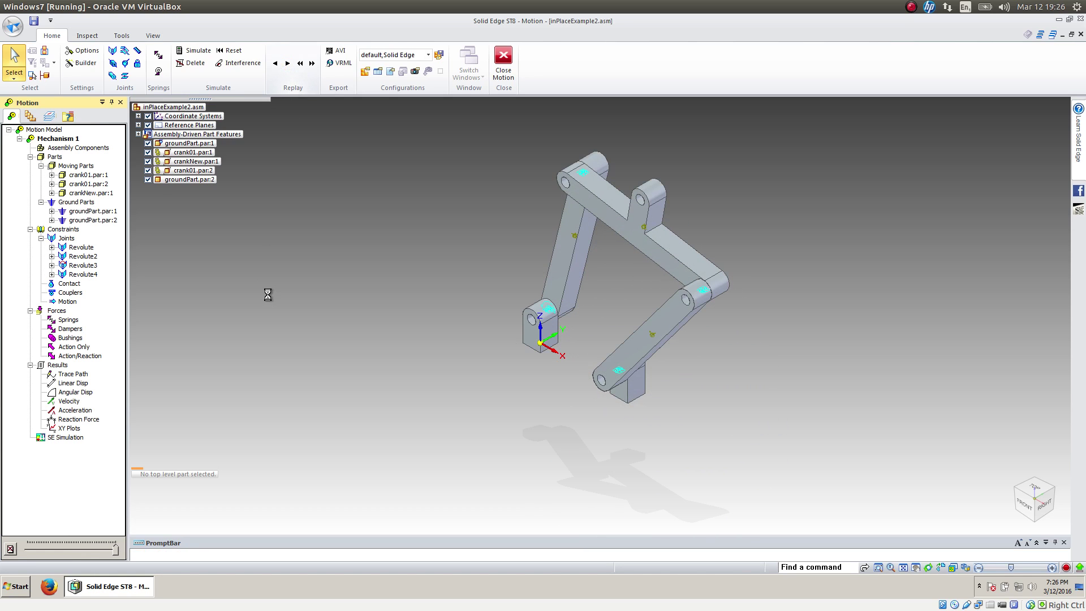
- Plot the Rotary Motion Generator Moment Z of the Revolute3 joint and delete the chart
right_click(84, 267)
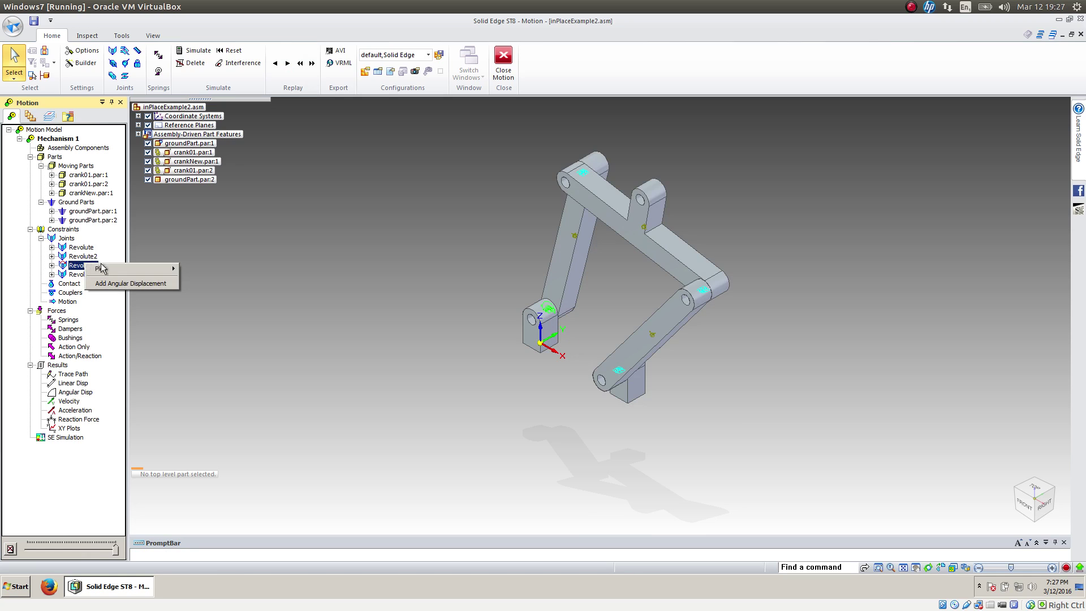
mouse_move(111, 270)
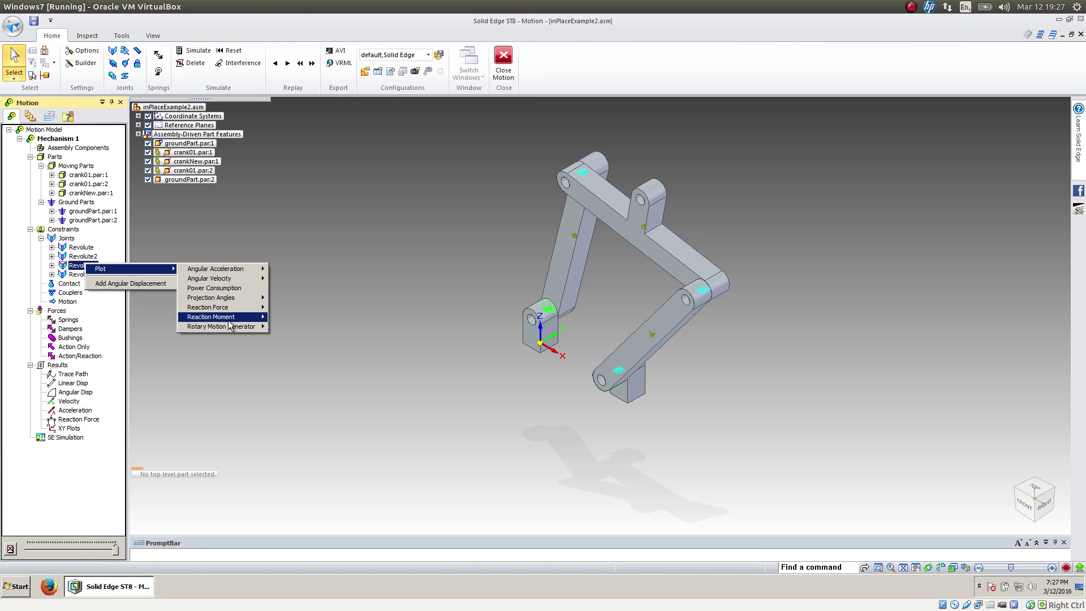
mouse_move(228, 328)
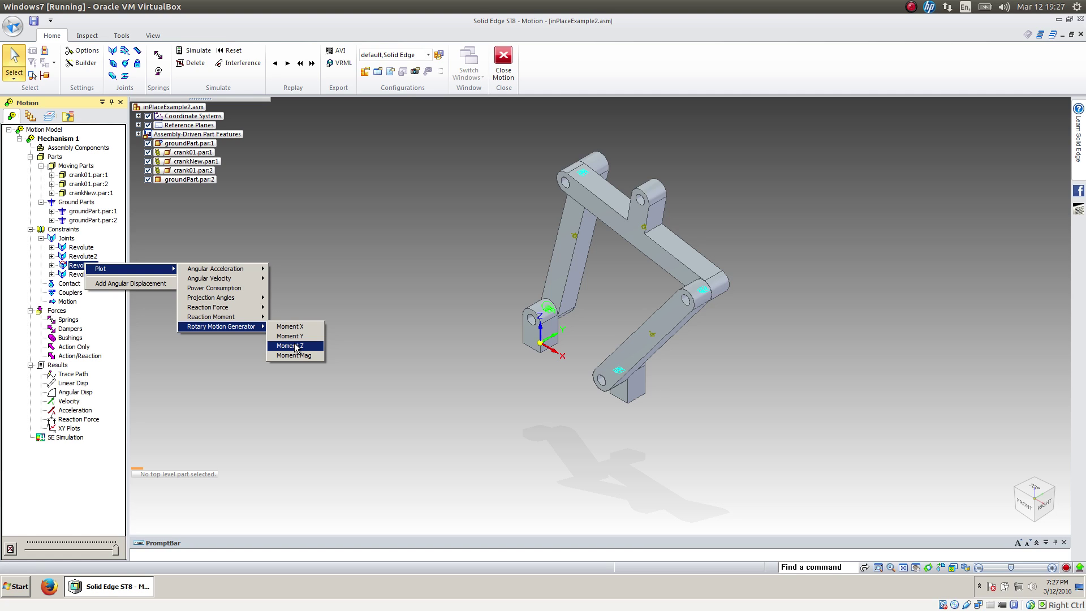
left_click(295, 347)
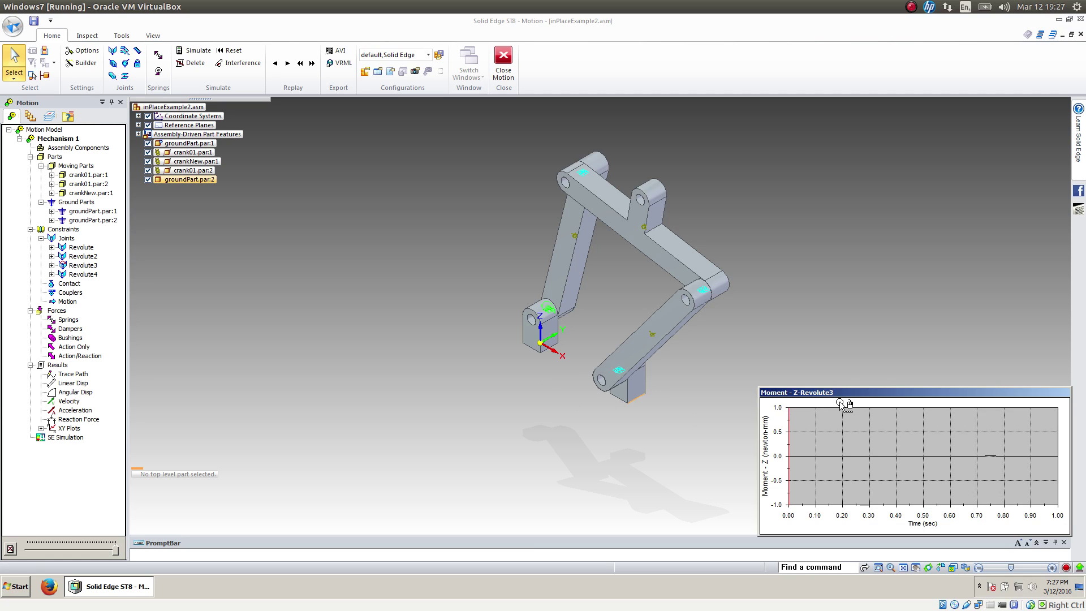
right_click(839, 403)
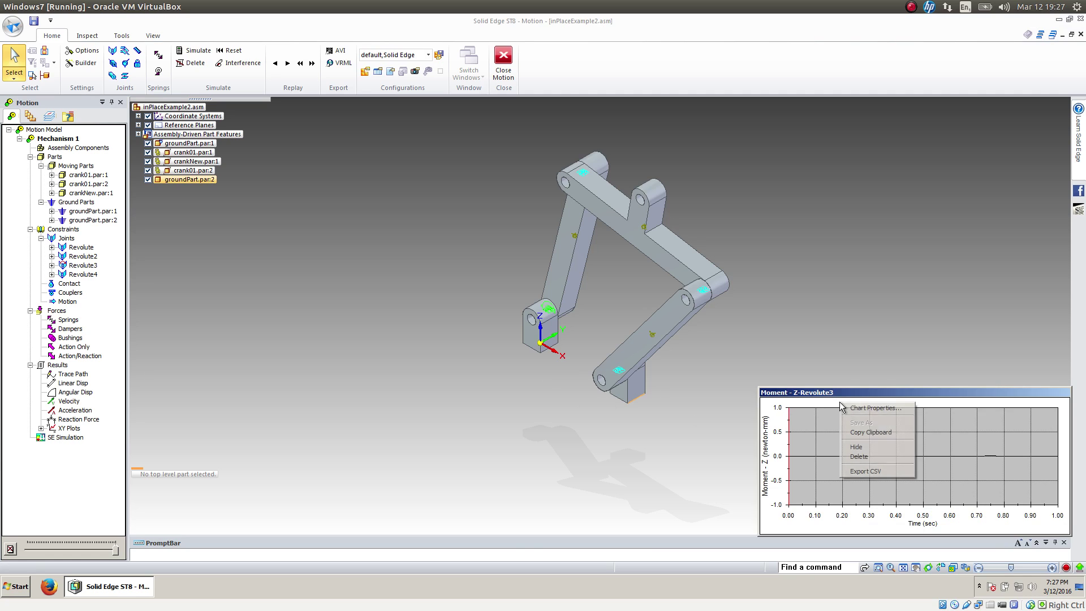
left_click(865, 459)
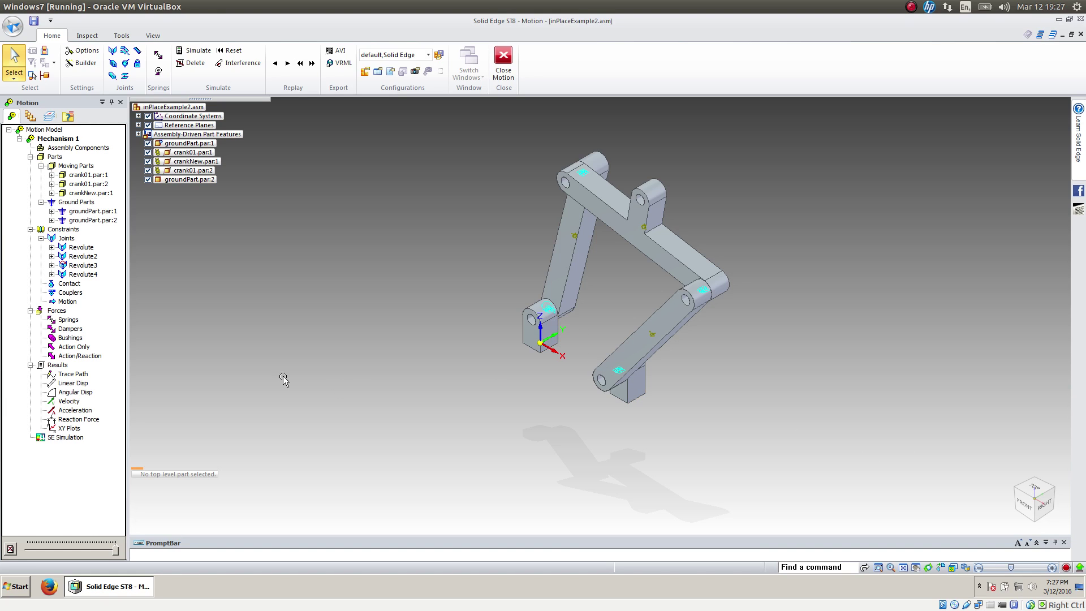
- Plot the Rotary Motion Generator Moment Y of the Revolute3 joint
right_click(76, 269)
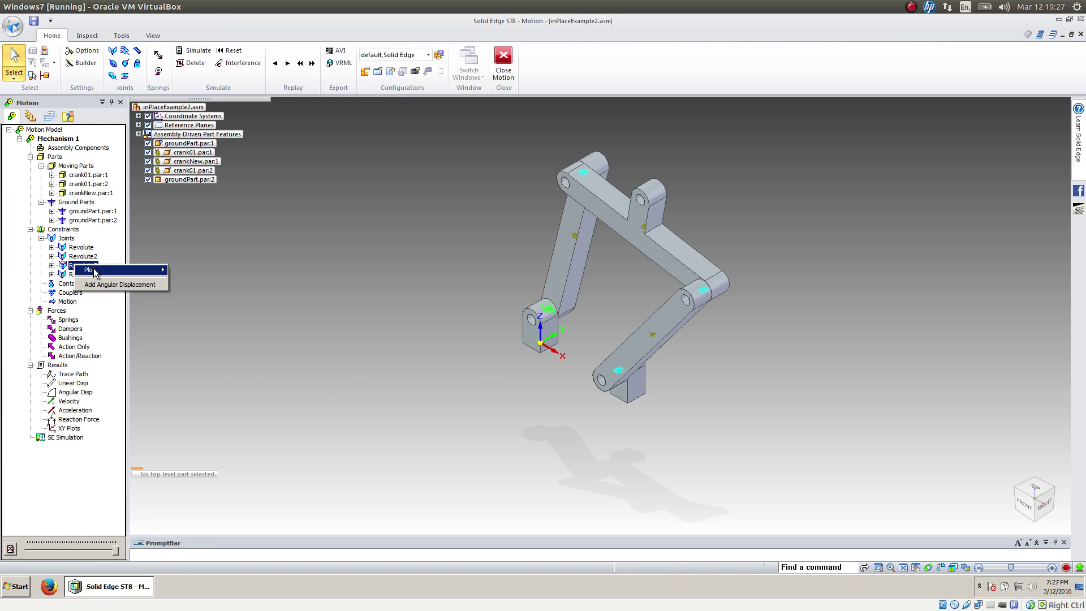
mouse_move(96, 270)
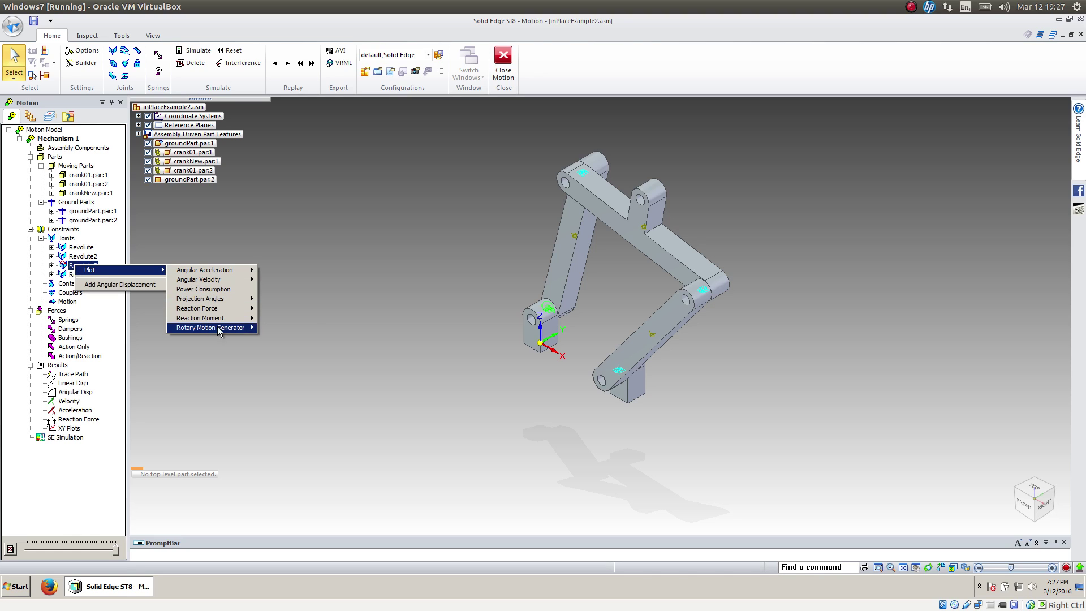
mouse_move(232, 328)
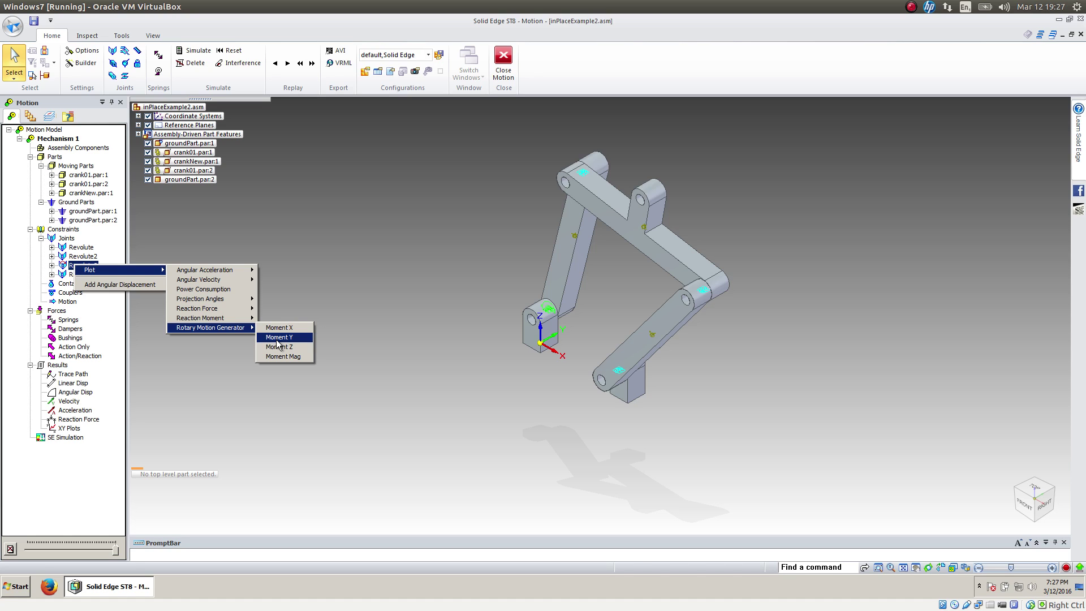
left_click(277, 339)
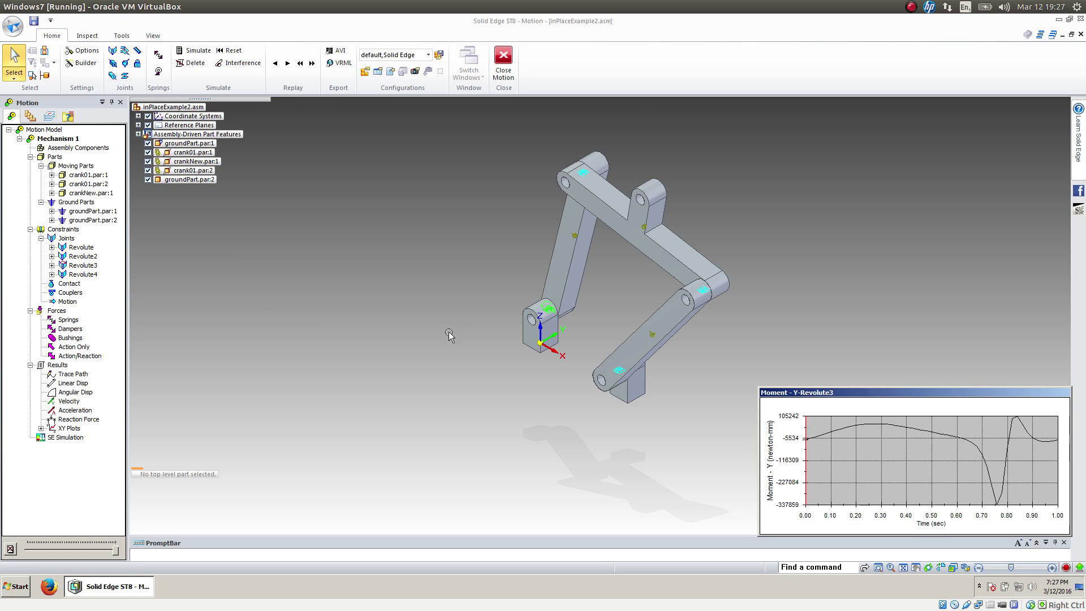